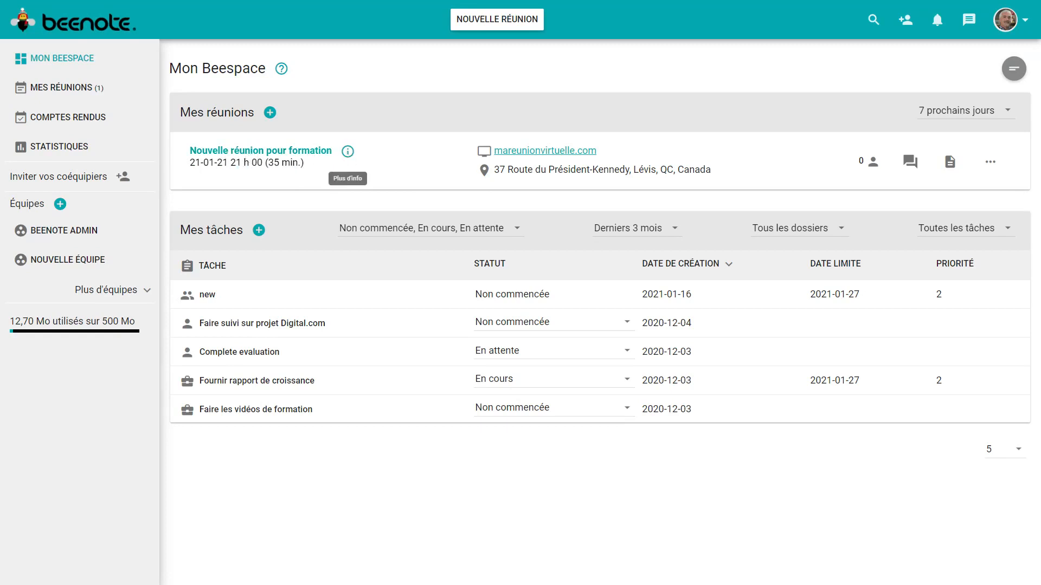
- Review the details of the "Nouvelle réunion pour formation" meeting, including who has consulted its agenda
{"action": "left_click", "coordinate": [348, 151]}
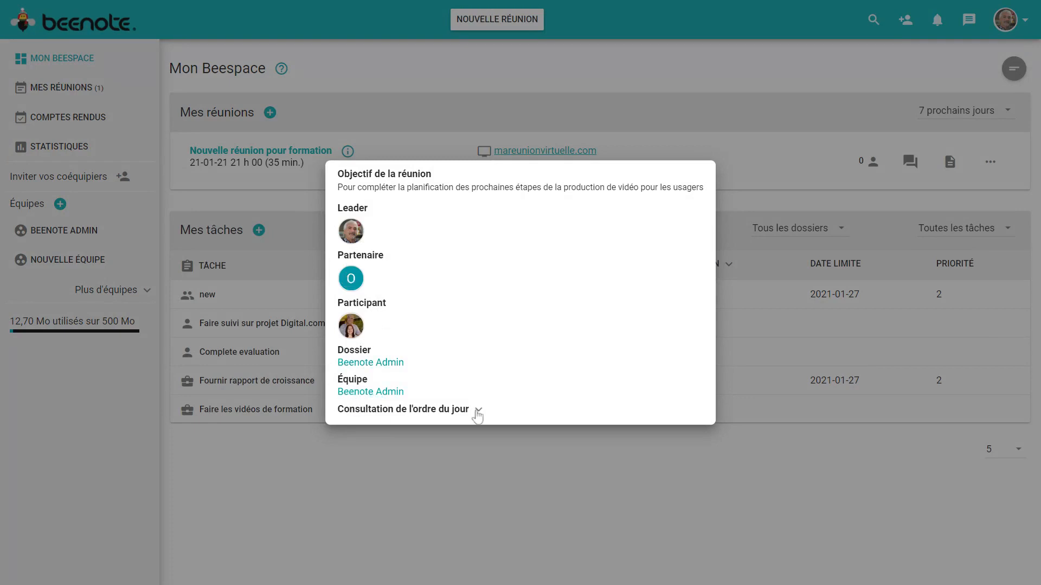
{"action": "left_click", "coordinate": [477, 413]}
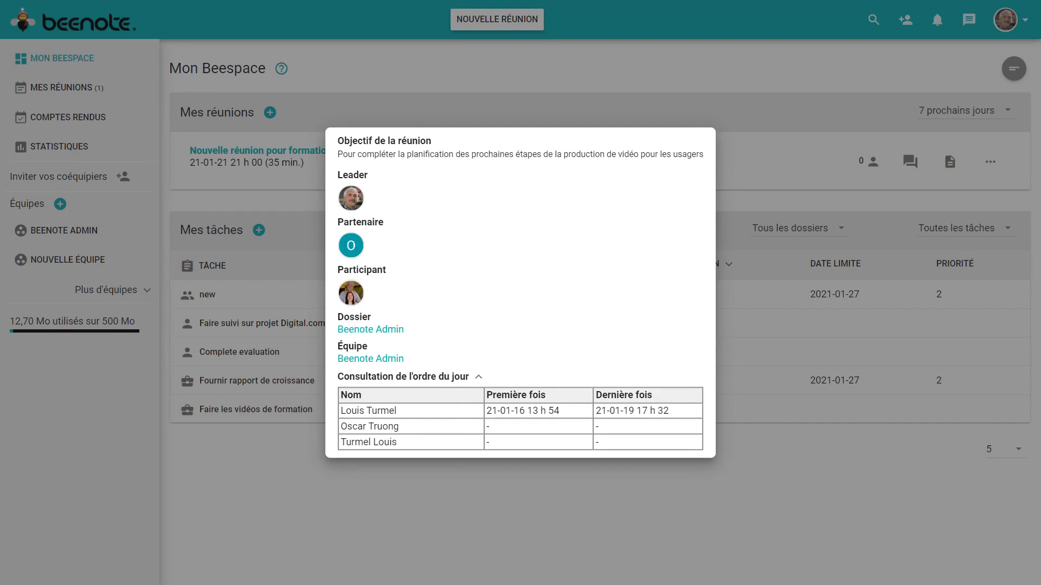
{"action": "left_click", "coordinate": [750, 179]}
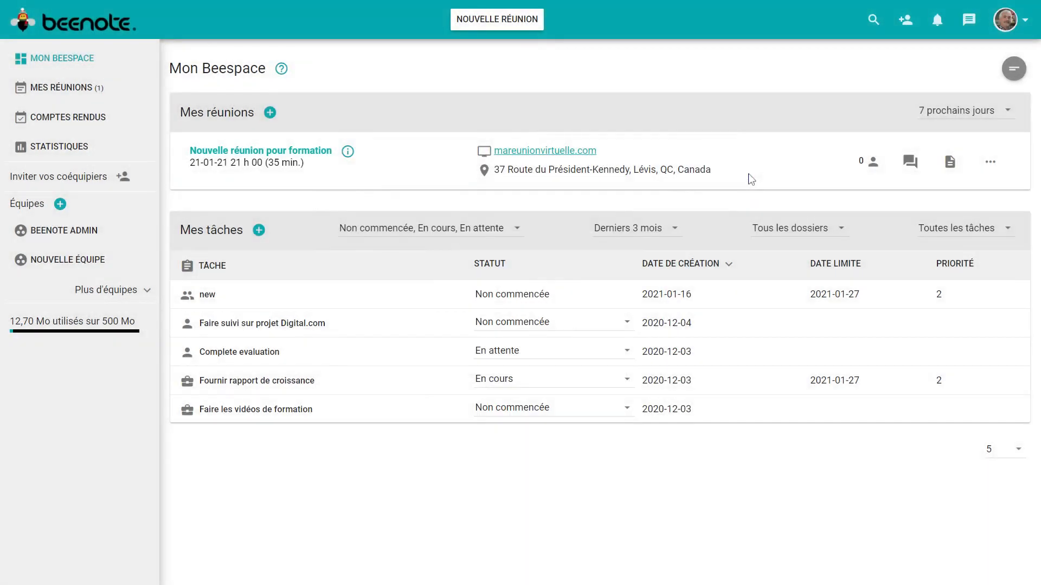
- Open the "Nouvelle réunion pour formation" meeting and start it
{"action": "left_click", "coordinate": [257, 154]}
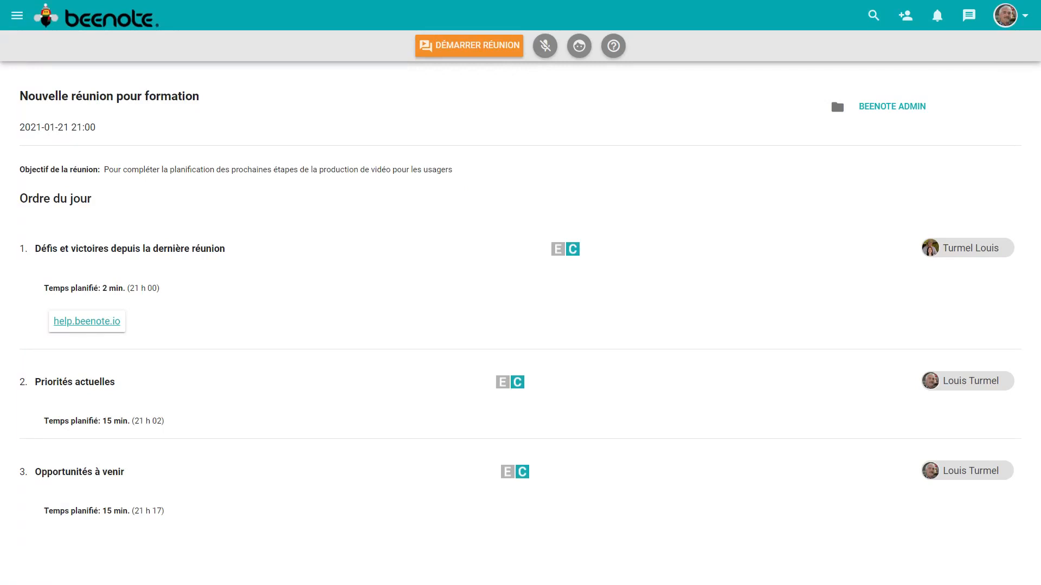
{"action": "left_click", "coordinate": [464, 50]}
{"action": "left_click", "coordinate": [620, 320]}
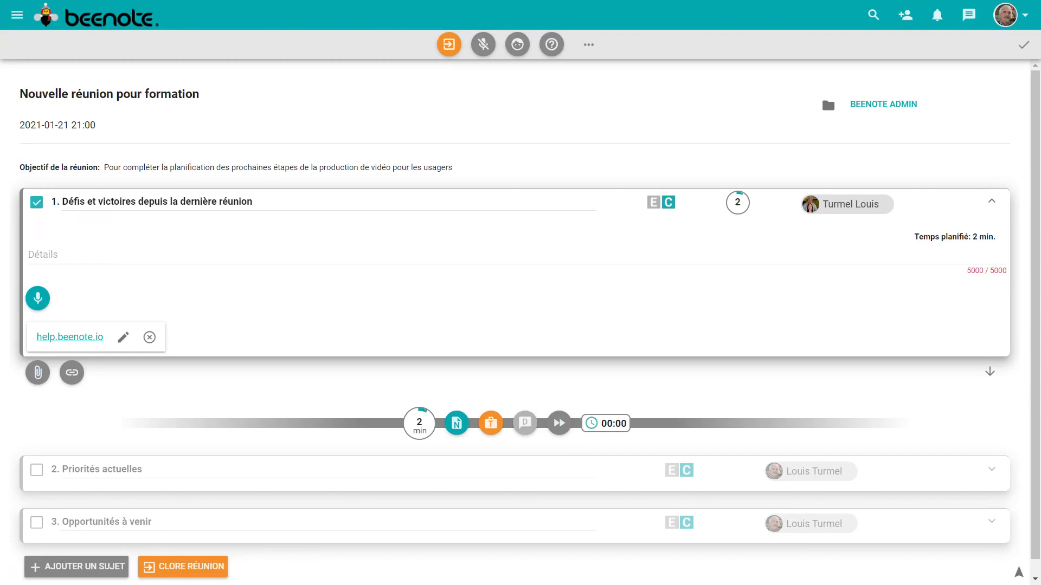
- Enter "ecrire des notes" as the first topic's details and add a note titled "nouvelle note" under it
{"action": "left_click", "coordinate": [69, 271]}
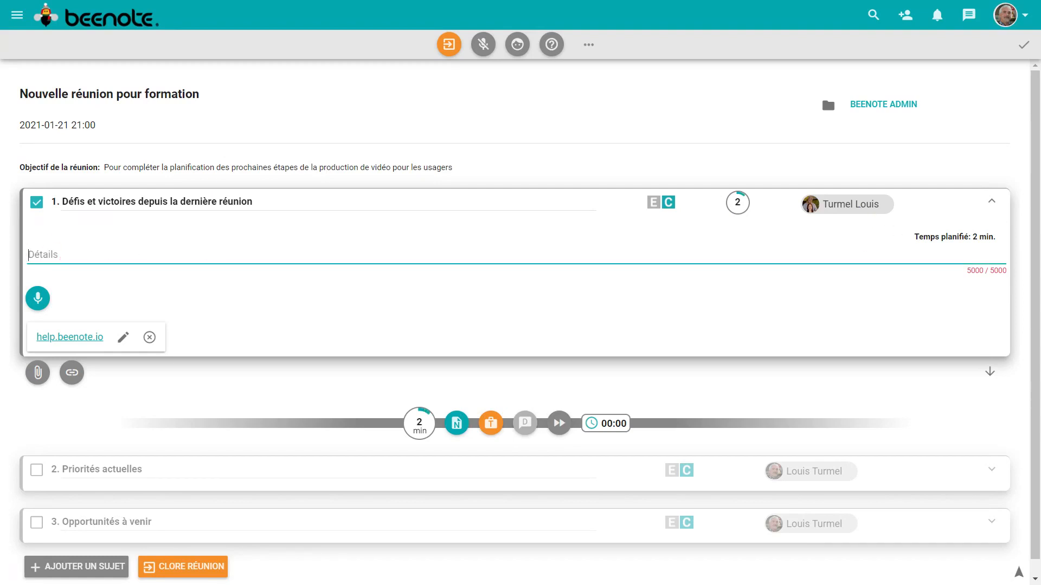
{"action": "type", "text": "ecrire des notes"}
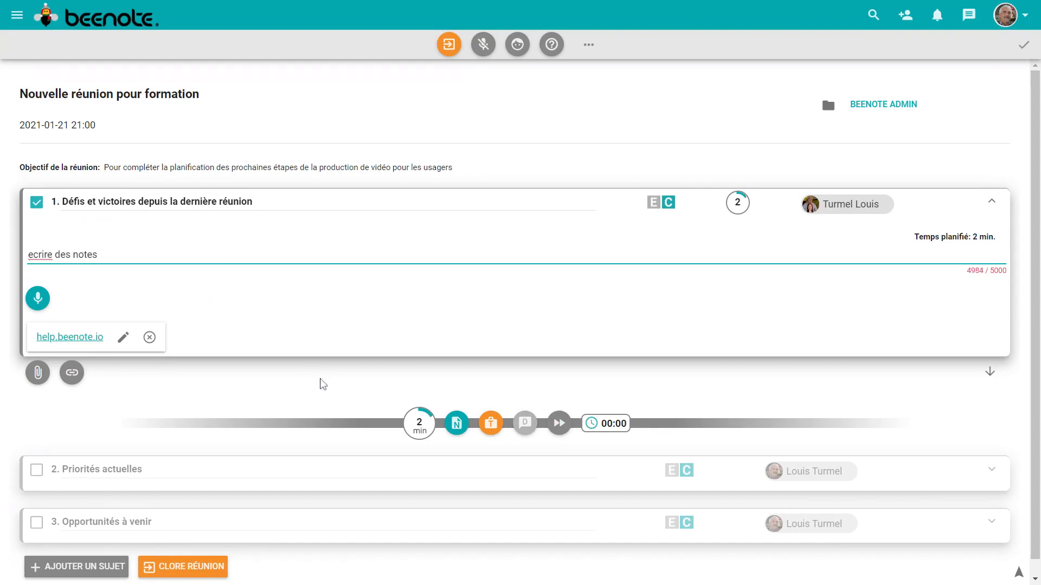
{"action": "left_click", "coordinate": [457, 432]}
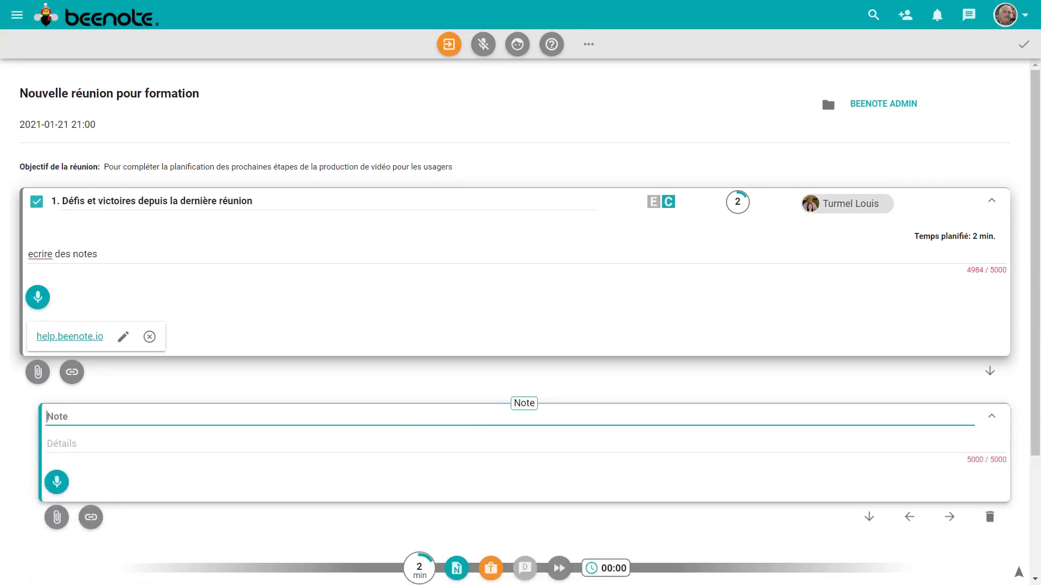
{"action": "type", "text": "n"}
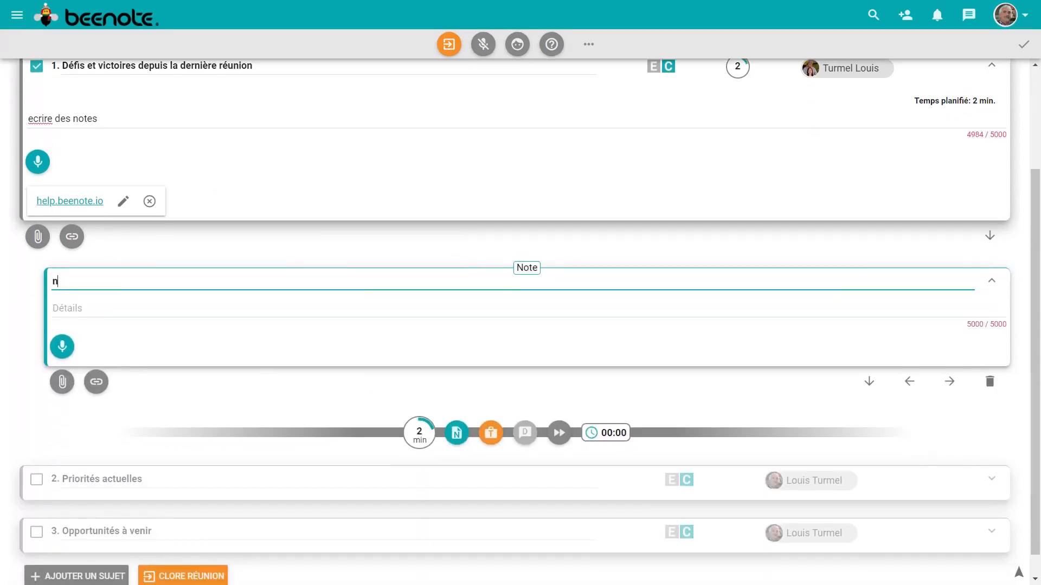
{"action": "type", "text": "ouvelle notes"}
{"action": "key", "text": "BackSpace"}
{"action": "key", "text": "BackSpace"}
{"action": "left_click", "coordinate": [109, 316]}
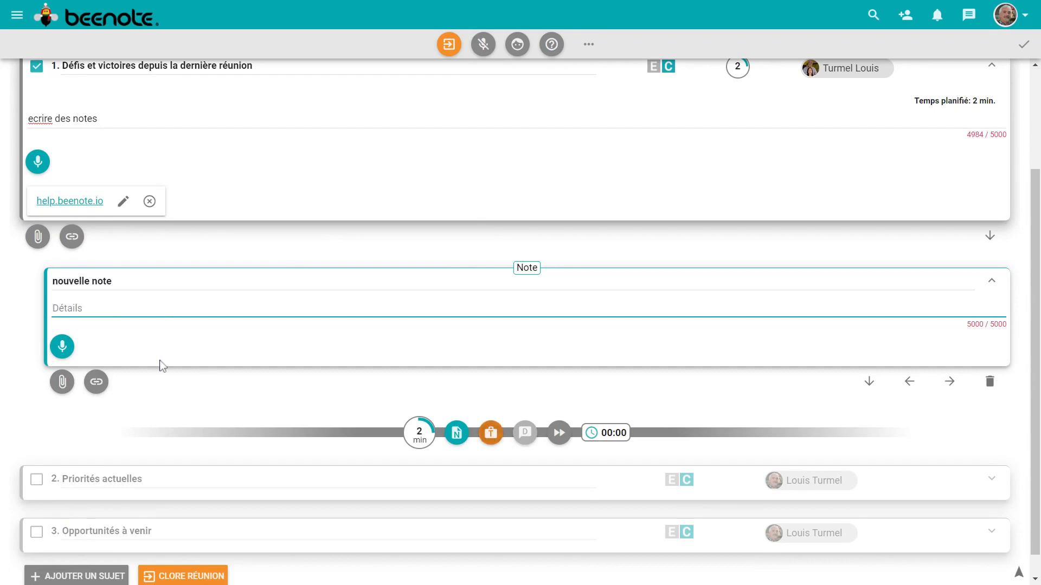
- Add a task titled "nouveau titre de tache" under the first topic and assign it to the meeting's partner
{"action": "left_click", "coordinate": [490, 434]}
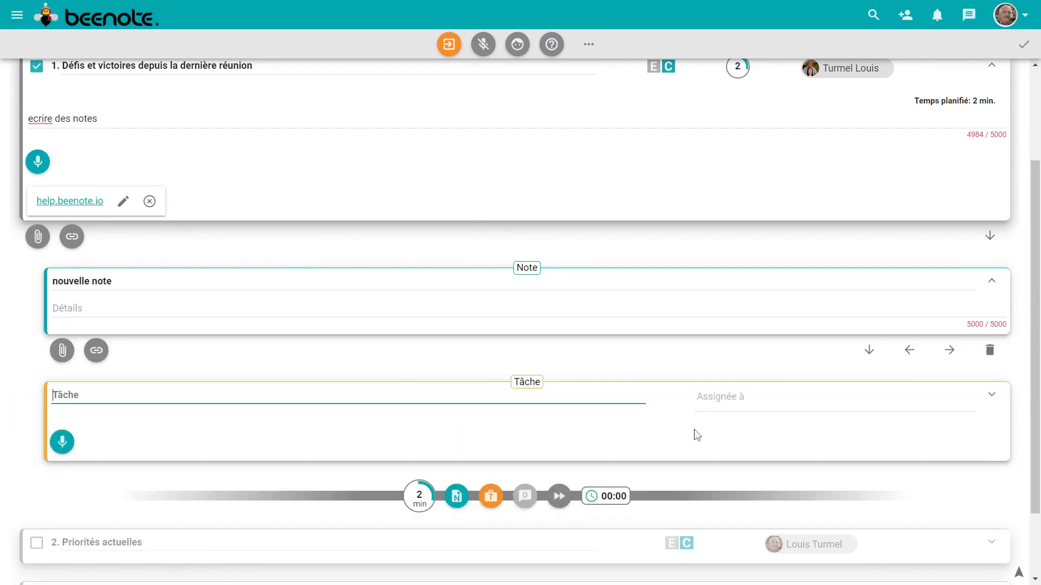
{"action": "type", "text": "nouveau titre de tache"}
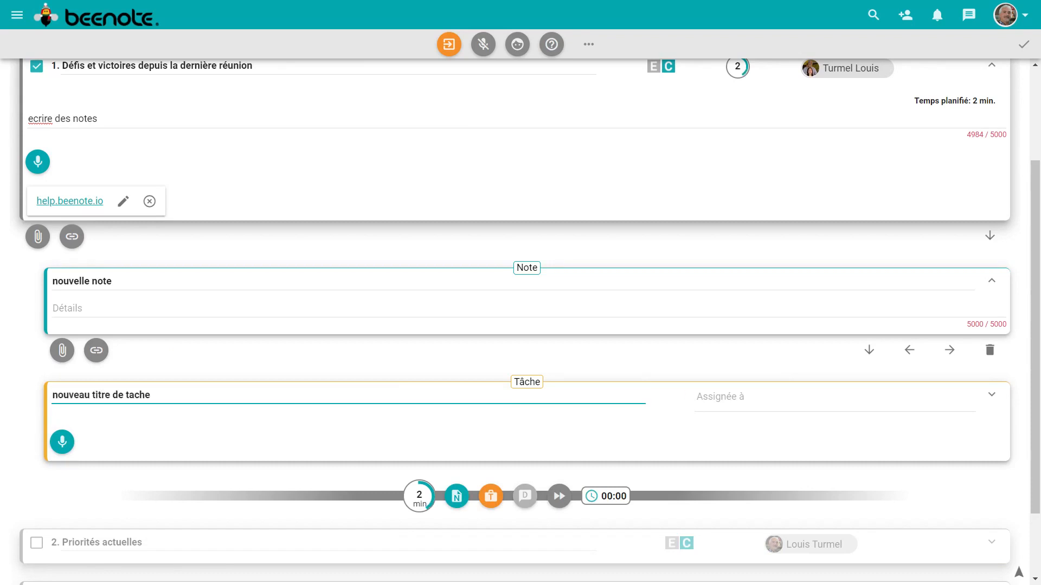
{"action": "key", "text": "Tab"}
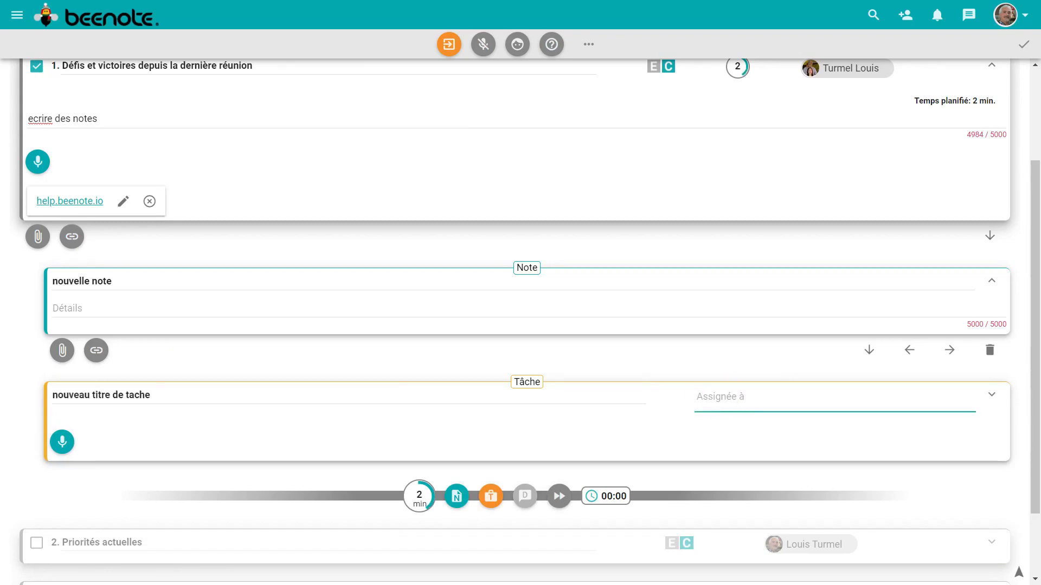
{"action": "type", "text": "osc"}
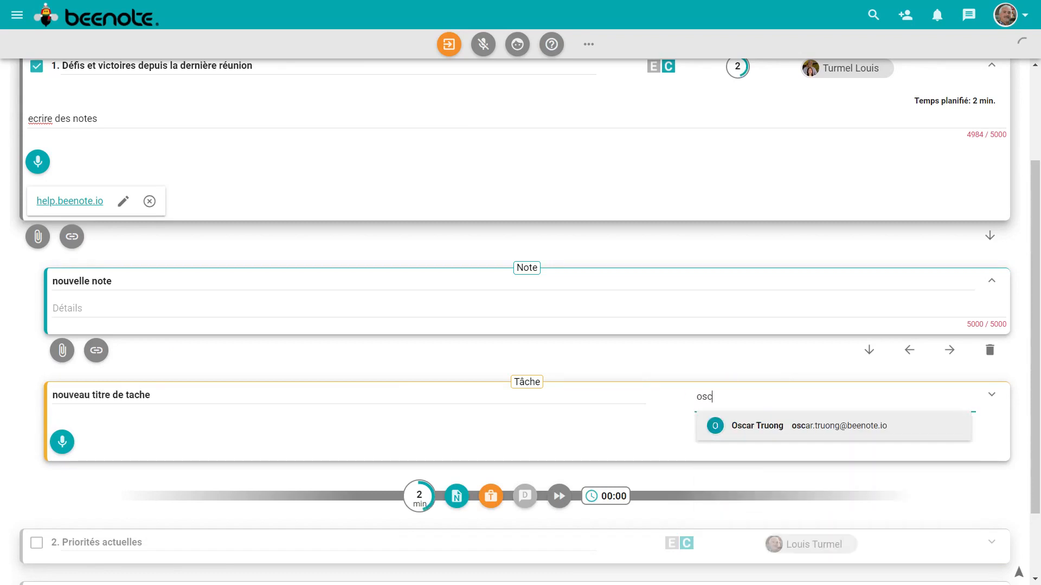
{"action": "left_click", "coordinate": [811, 427]}
- Expand the new task's full details and set its deadline to 2021-01-19
{"action": "left_click", "coordinate": [992, 396]}
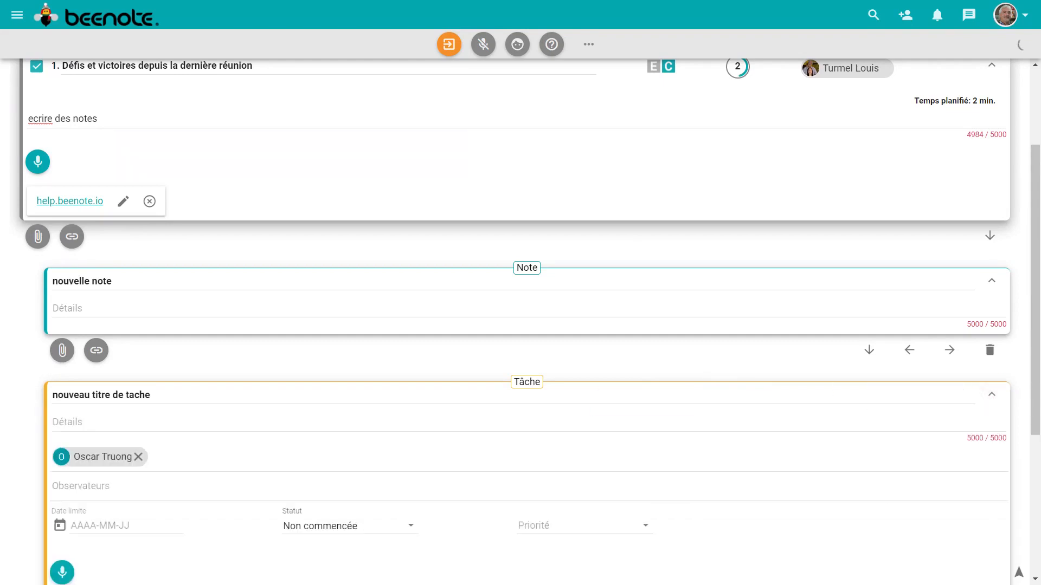
{"action": "scroll", "coordinate": [1019, 571], "scroll_direction": "down", "scroll_amount": 3}
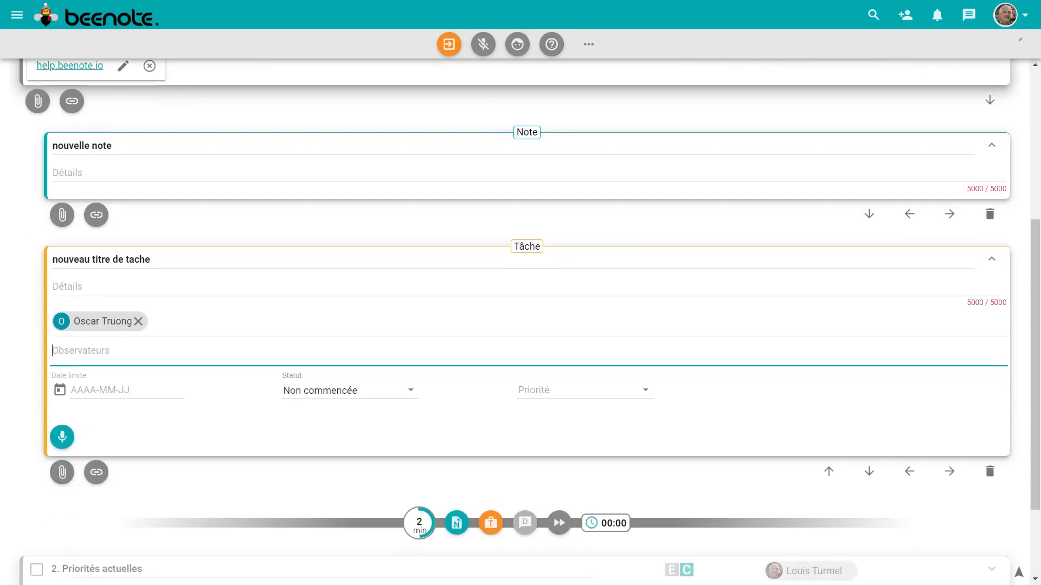
{"action": "left_click", "coordinate": [60, 390]}
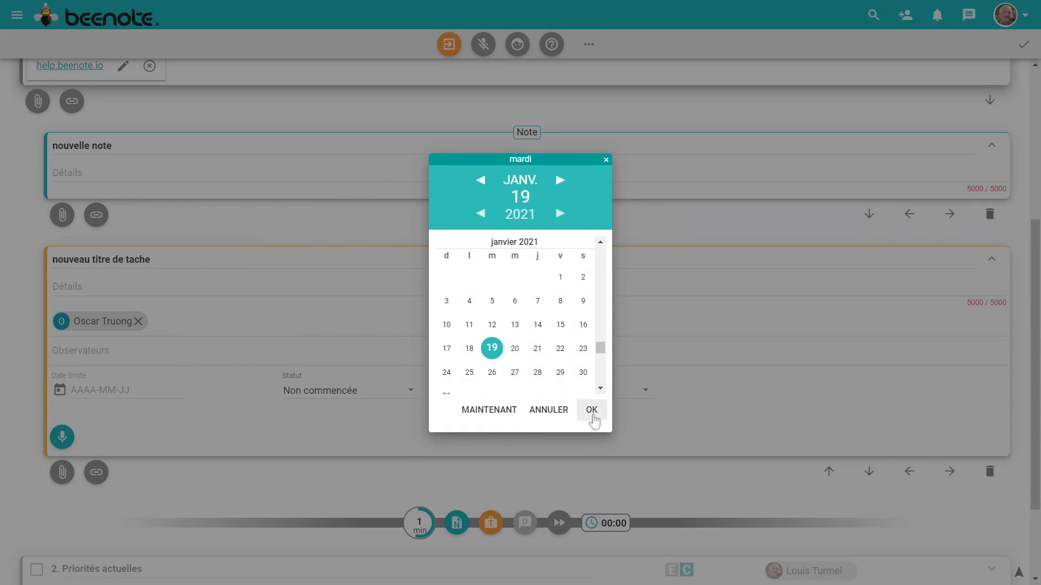
{"action": "left_click", "coordinate": [591, 414]}
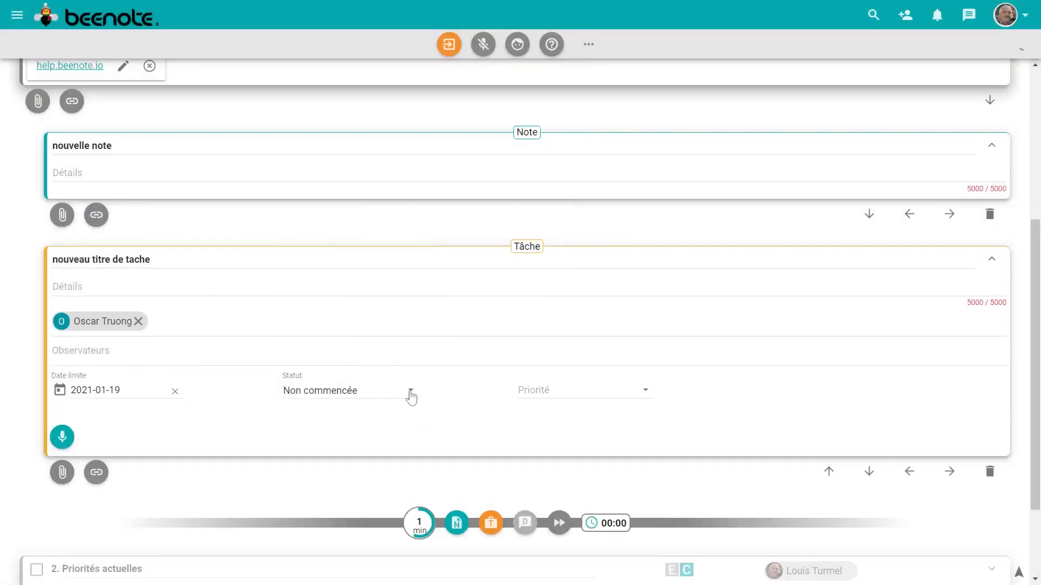
- Examine the status and priority options available for the task without changing them
{"action": "left_click", "coordinate": [411, 396]}
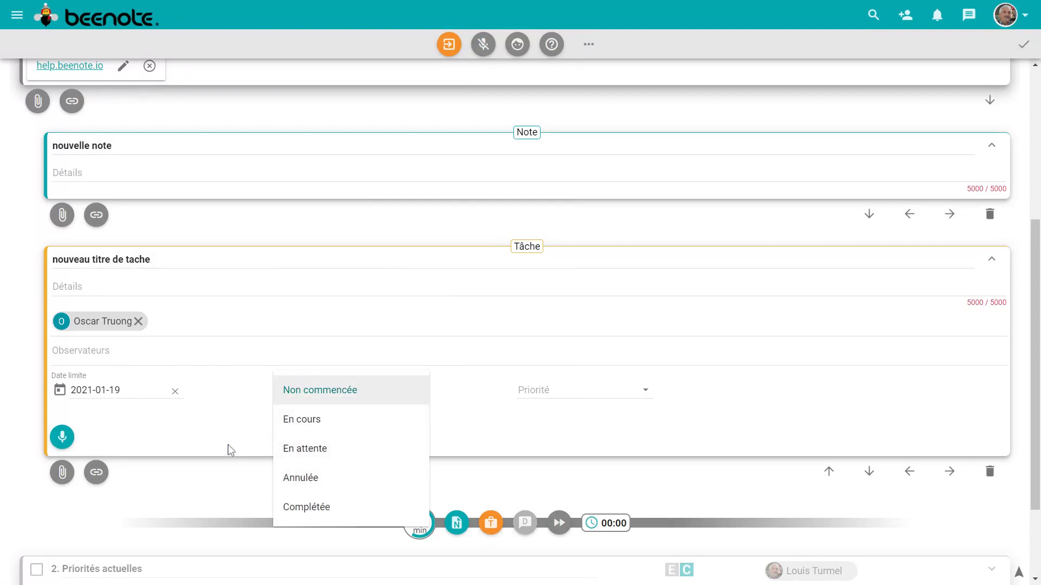
{"action": "left_click", "coordinate": [242, 437]}
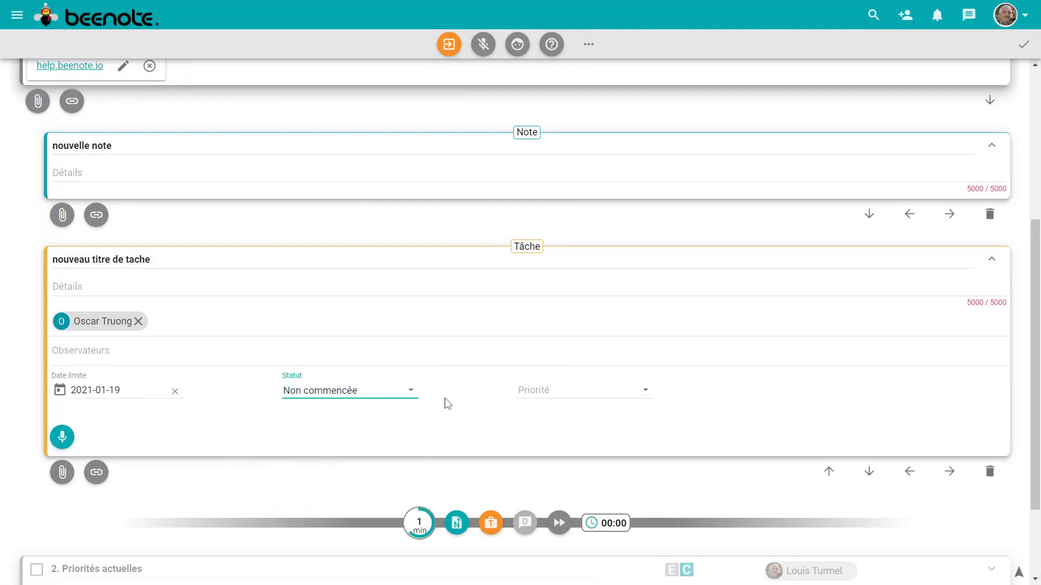
{"action": "left_click", "coordinate": [644, 395]}
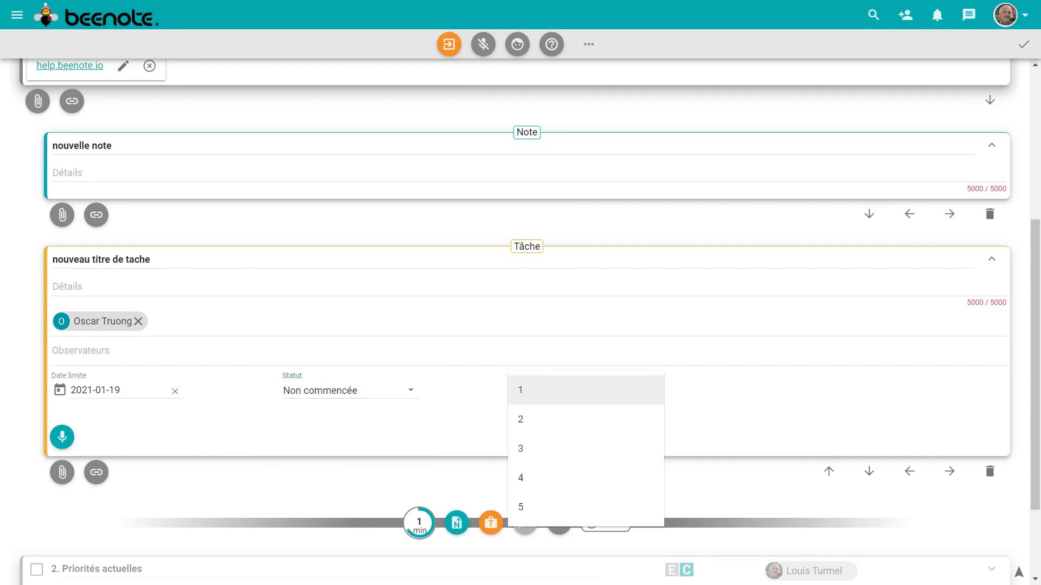
{"action": "left_click", "coordinate": [469, 434]}
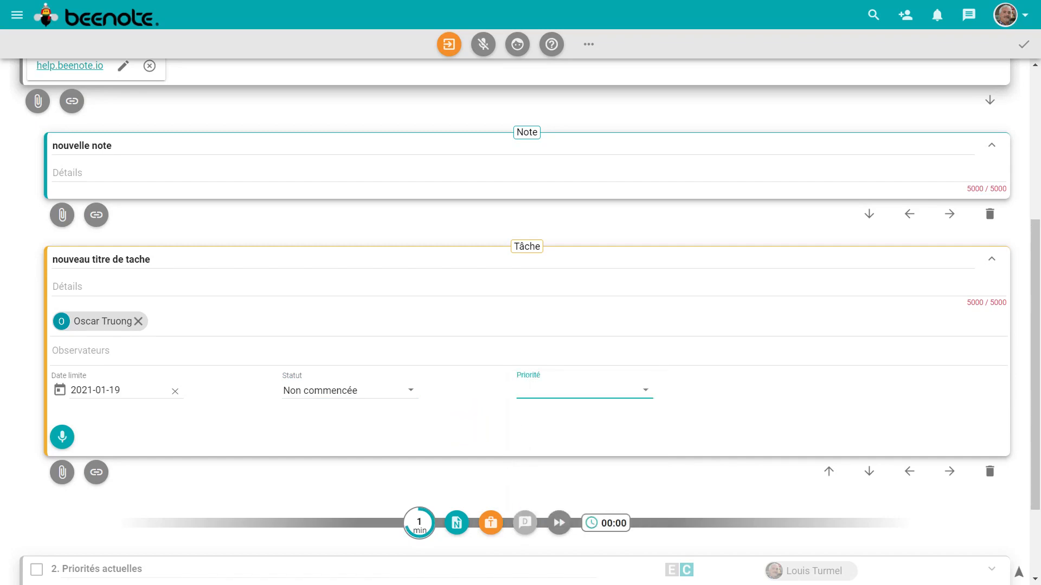
- Add a blank decision below the task in the first topic
{"action": "scroll", "coordinate": [470, 433], "scroll_direction": "down", "scroll_amount": 1}
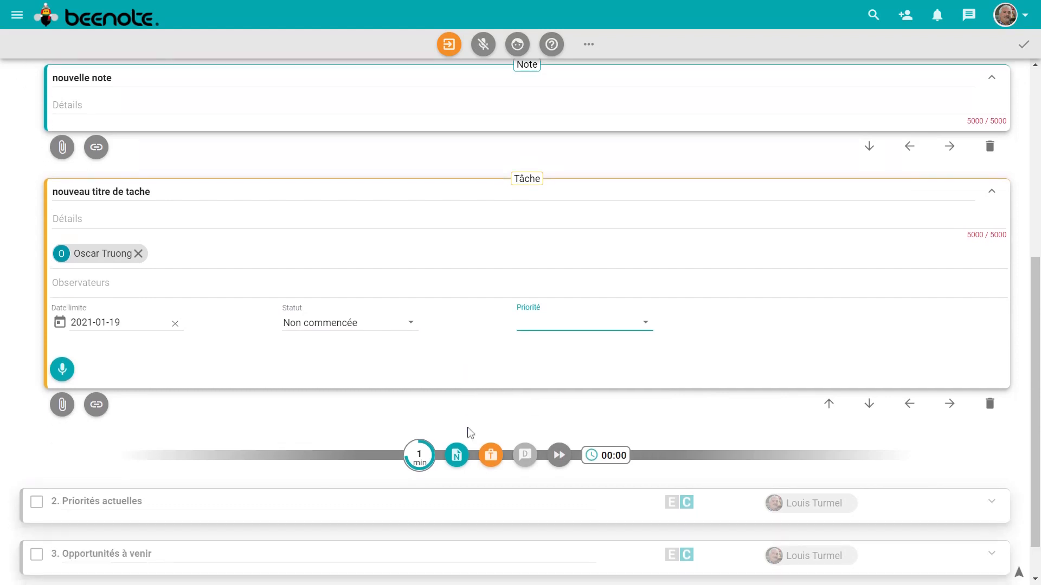
{"action": "scroll", "coordinate": [469, 432], "scroll_direction": "down", "scroll_amount": 1}
{"action": "left_click", "coordinate": [526, 409]}
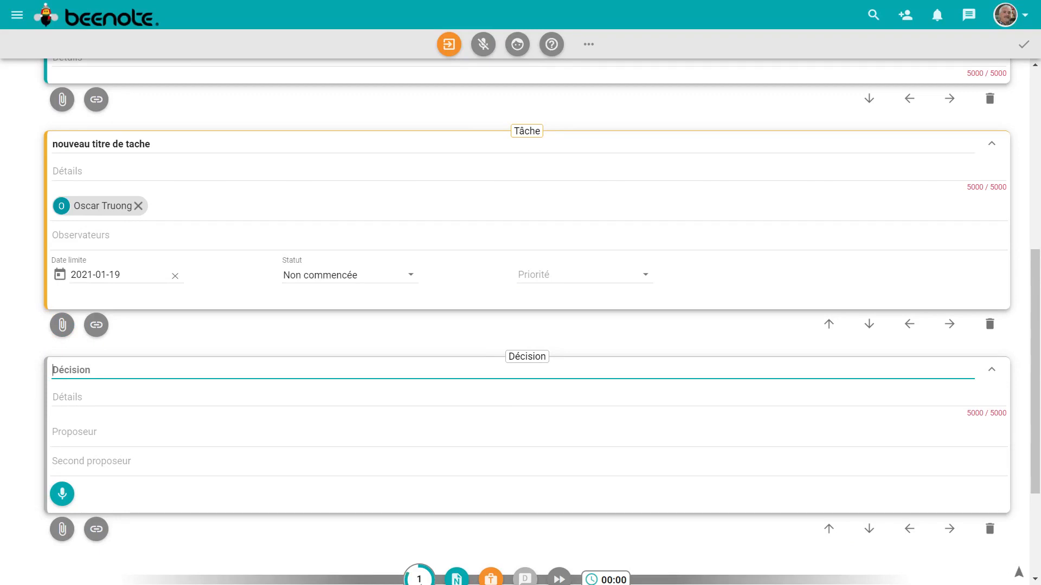
- Advance the meeting through "Priorités actuelles" to the third topic, "Opportunités à venir"
{"action": "scroll", "coordinate": [470, 425], "scroll_direction": "down", "scroll_amount": 3}
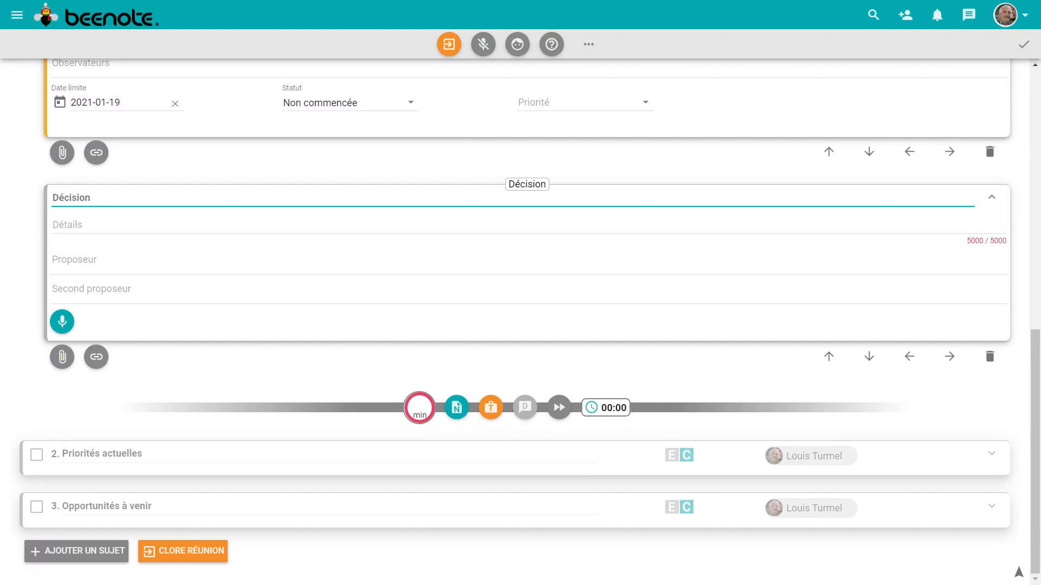
{"action": "left_click", "coordinate": [559, 408]}
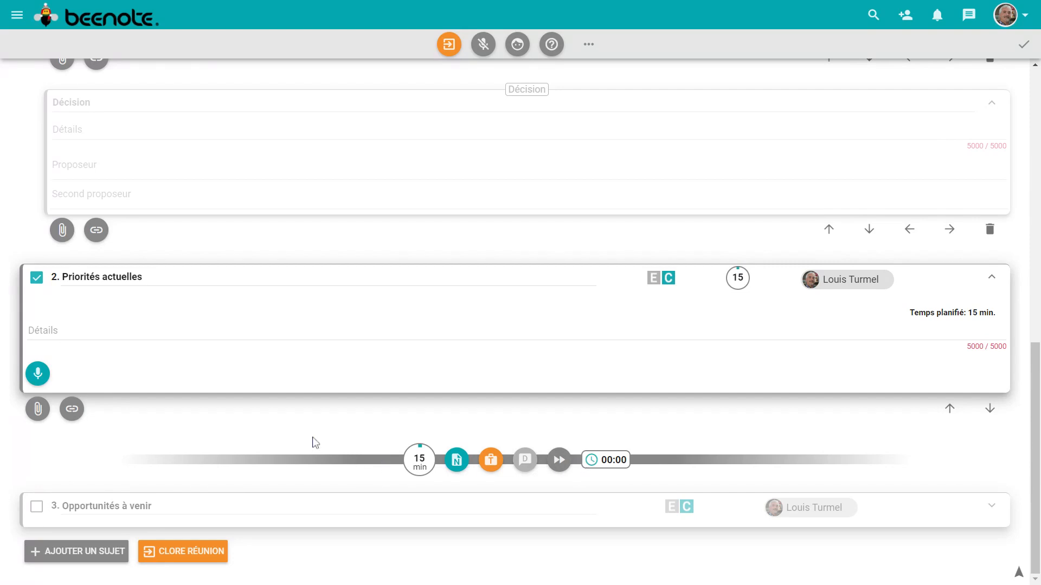
{"action": "left_click", "coordinate": [560, 461]}
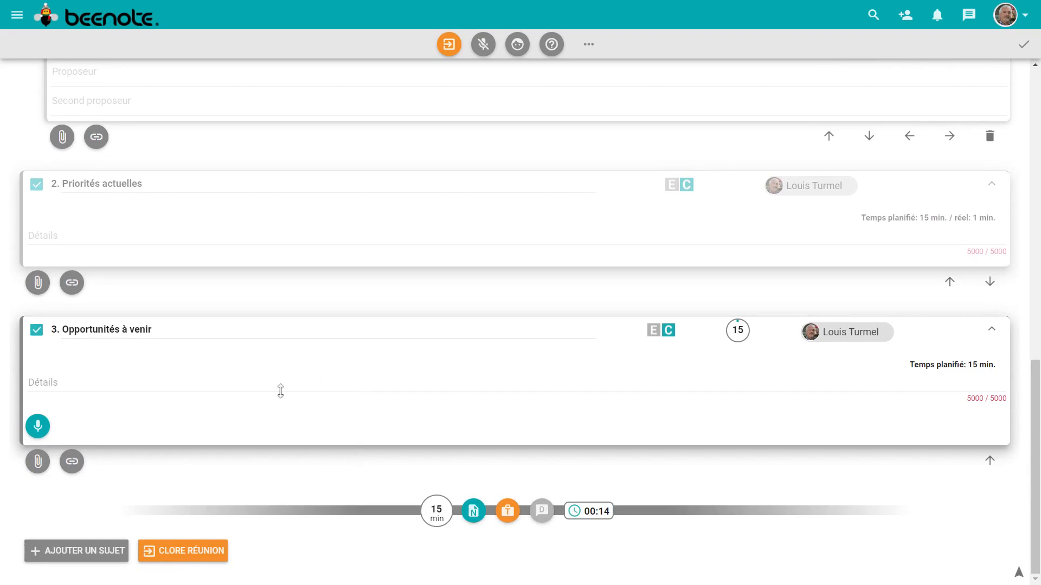
- Add an untitled fourth topic to the agenda and advance the meeting to it
{"action": "left_click", "coordinate": [66, 553]}
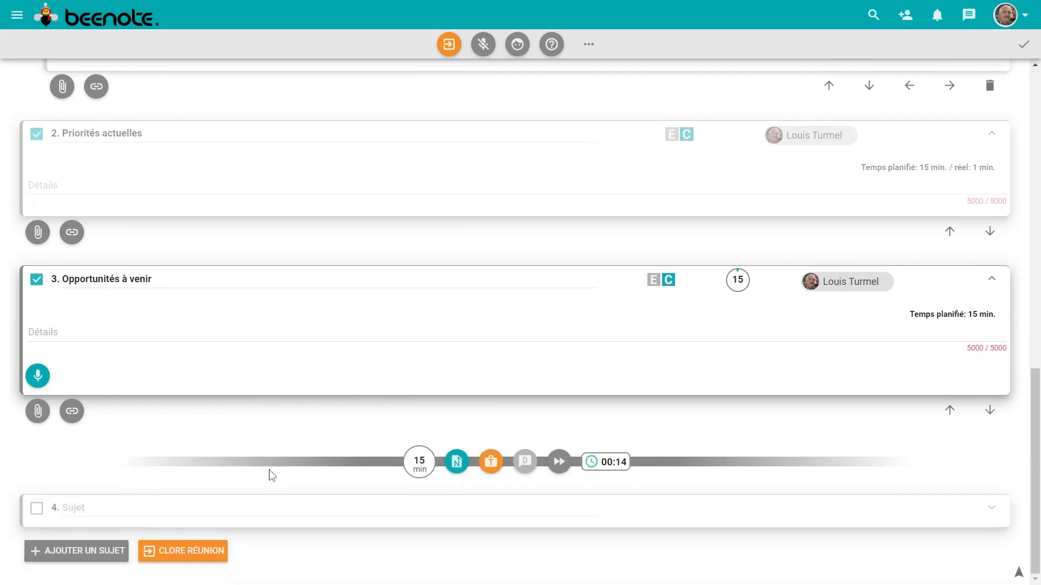
{"action": "left_click", "coordinate": [560, 462]}
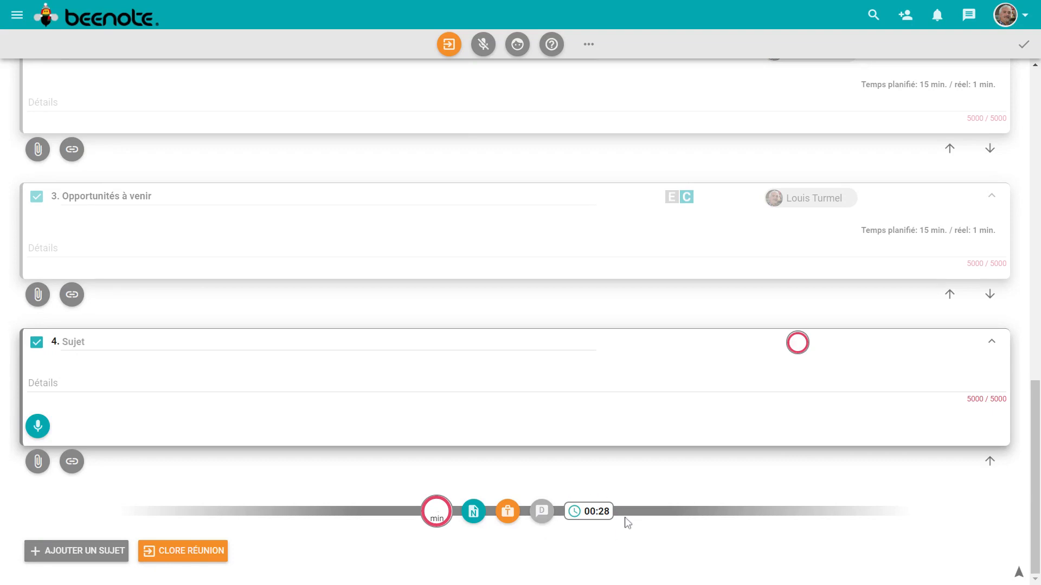
- Close the meeting without publishing it, marking the attendee with the Participant role as present and accepting the missing titles
{"action": "left_click", "coordinate": [183, 550]}
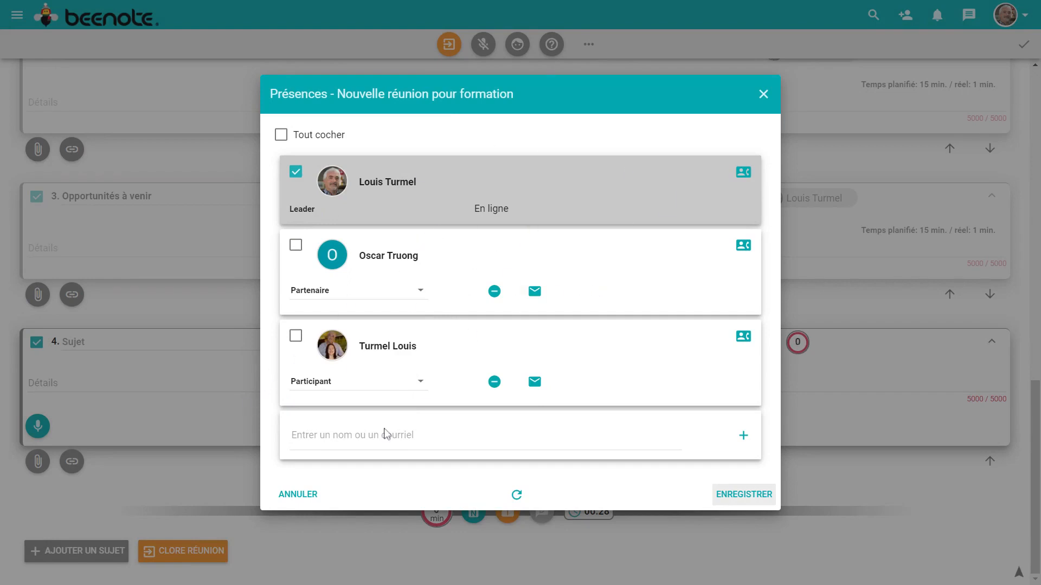
{"action": "left_click", "coordinate": [296, 336]}
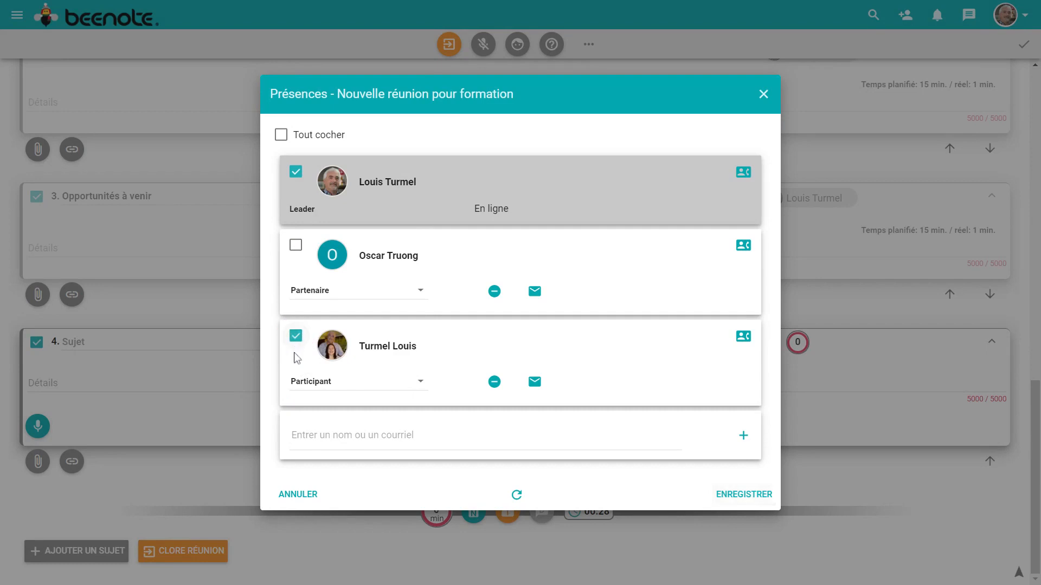
{"action": "left_click", "coordinate": [742, 495]}
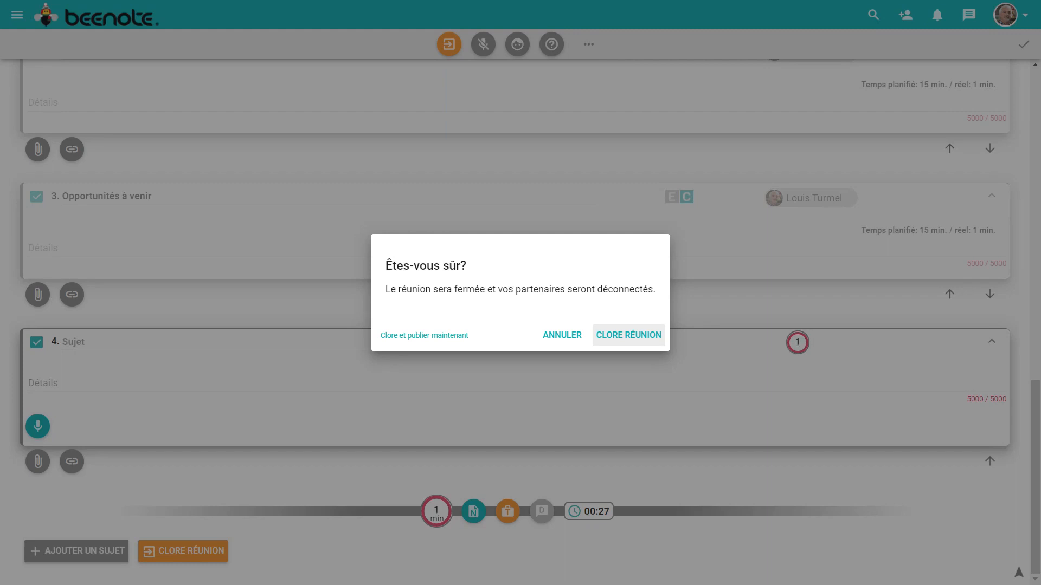
{"action": "left_click", "coordinate": [623, 337]}
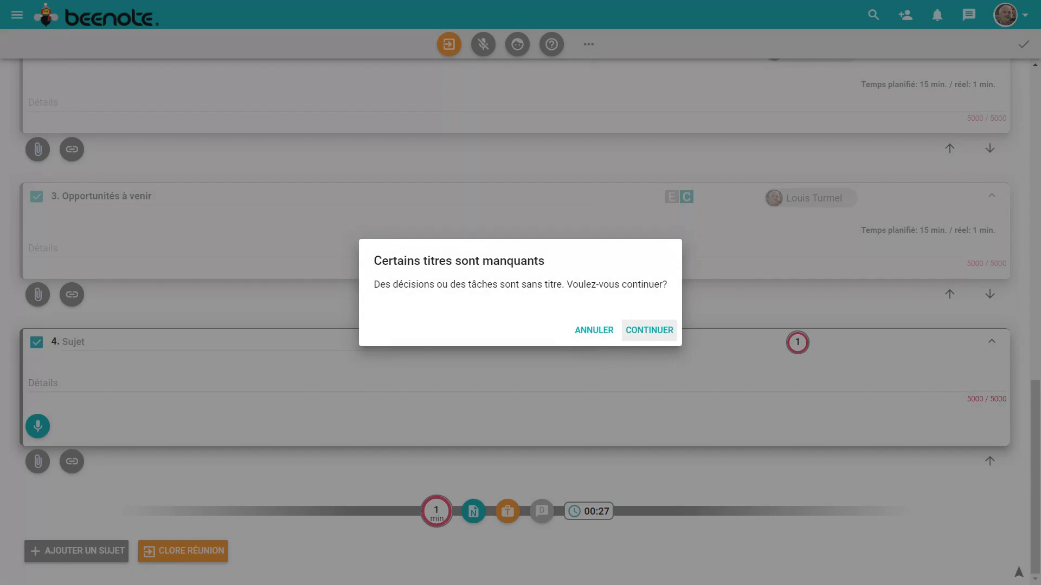
{"action": "left_click", "coordinate": [654, 331]}
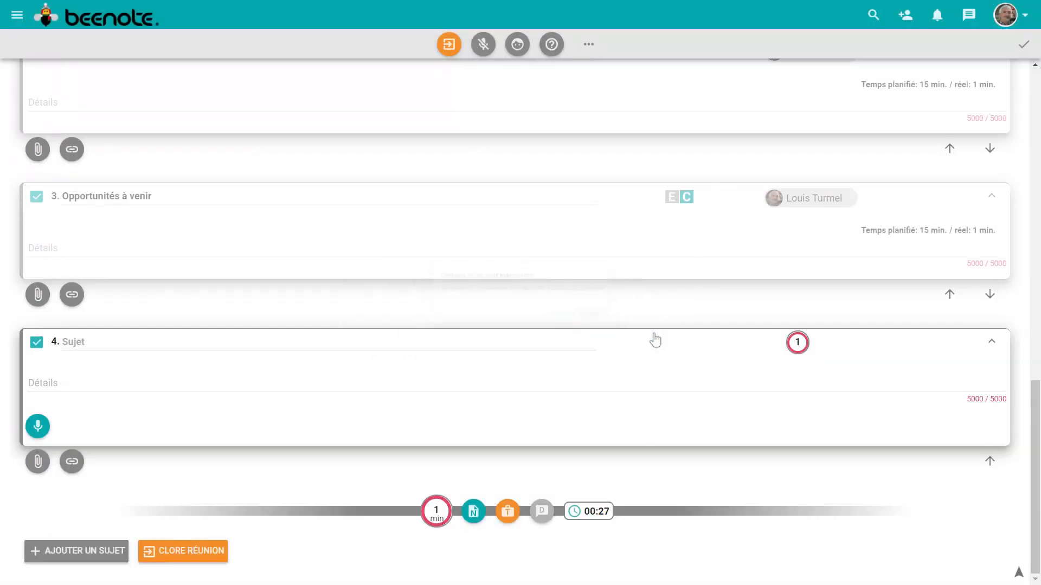